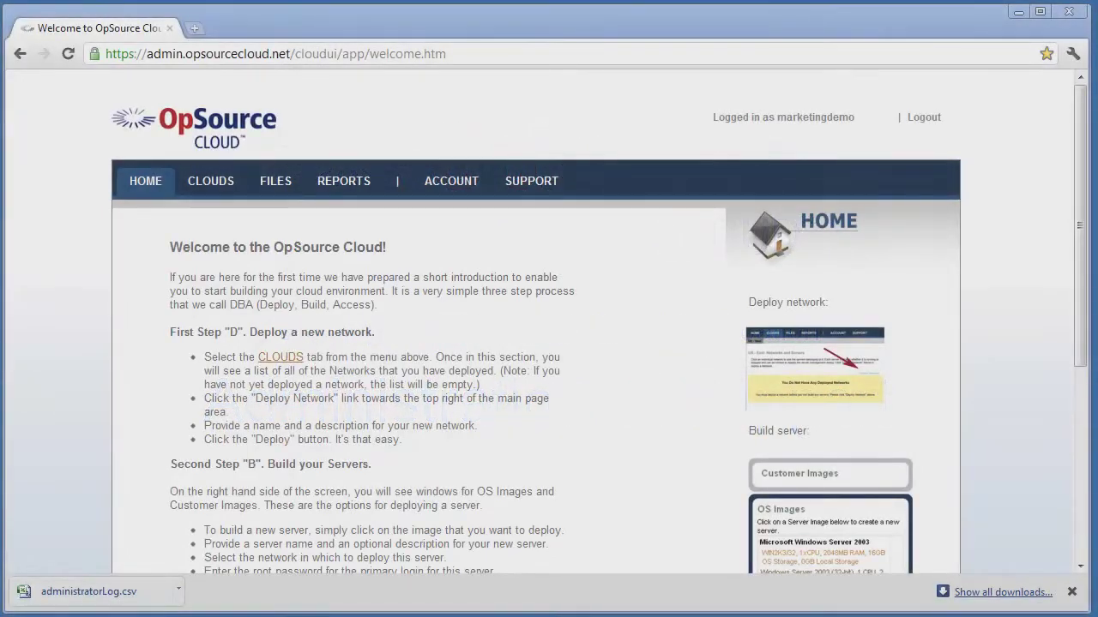
Show the current billing period usage report: 336 CPU, 864 RAM, 2880 storage hours
left_click(347, 190)
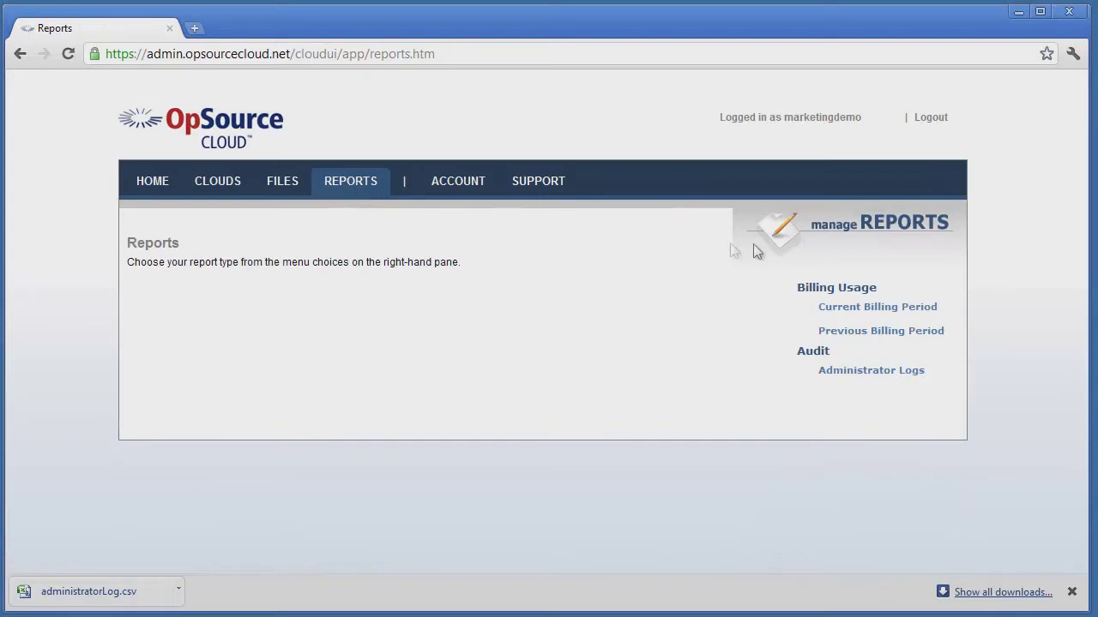
mouse_move(932, 313)
mouse_move(932, 341)
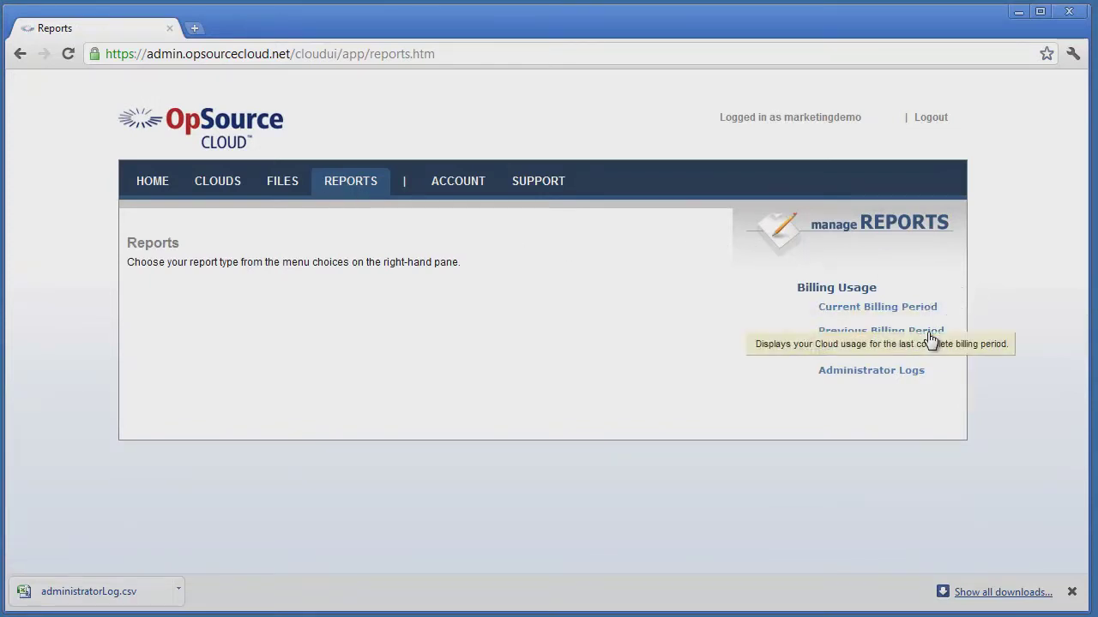
mouse_move(914, 379)
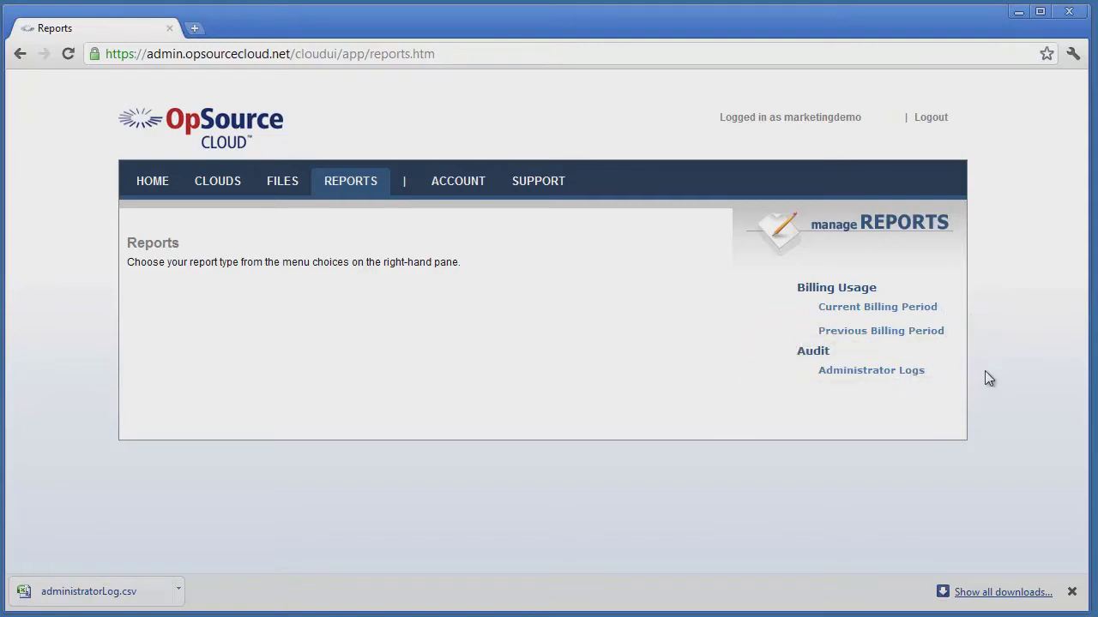
left_click(914, 310)
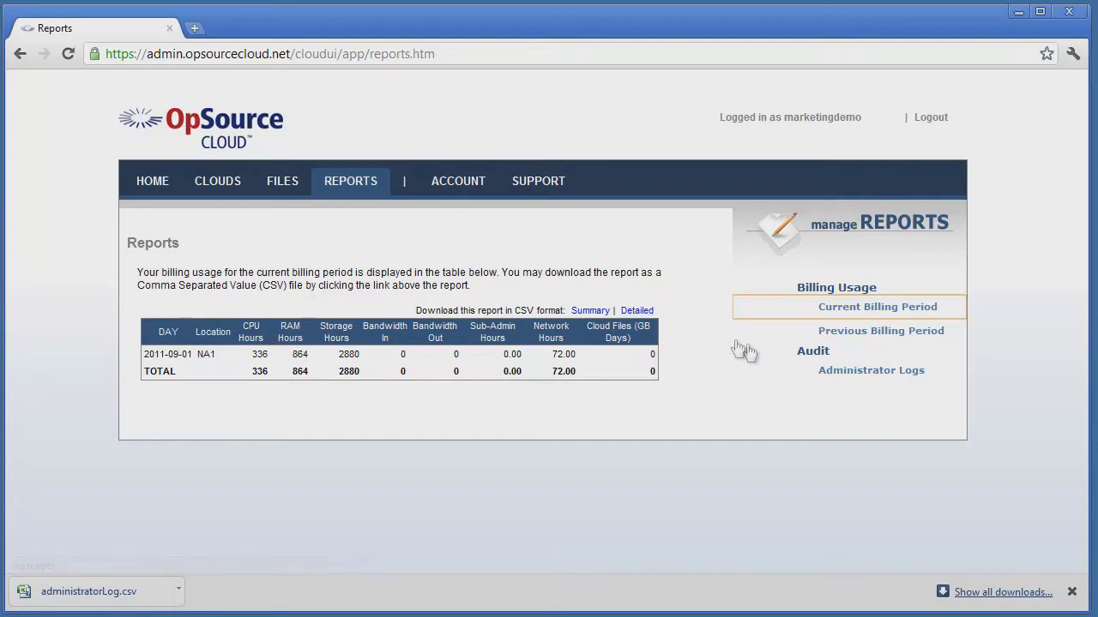
Download the administrator logs for 2011-09-01 to 2011-09-04 and save administratorLog.csv
left_click(843, 372)
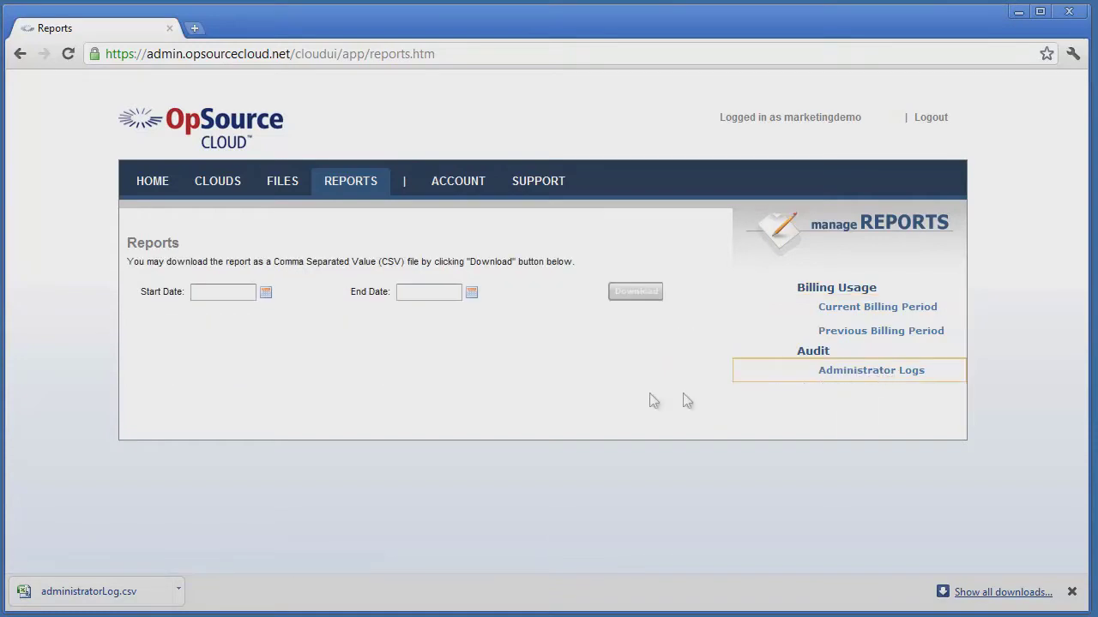
left_click(266, 293)
left_click(250, 344)
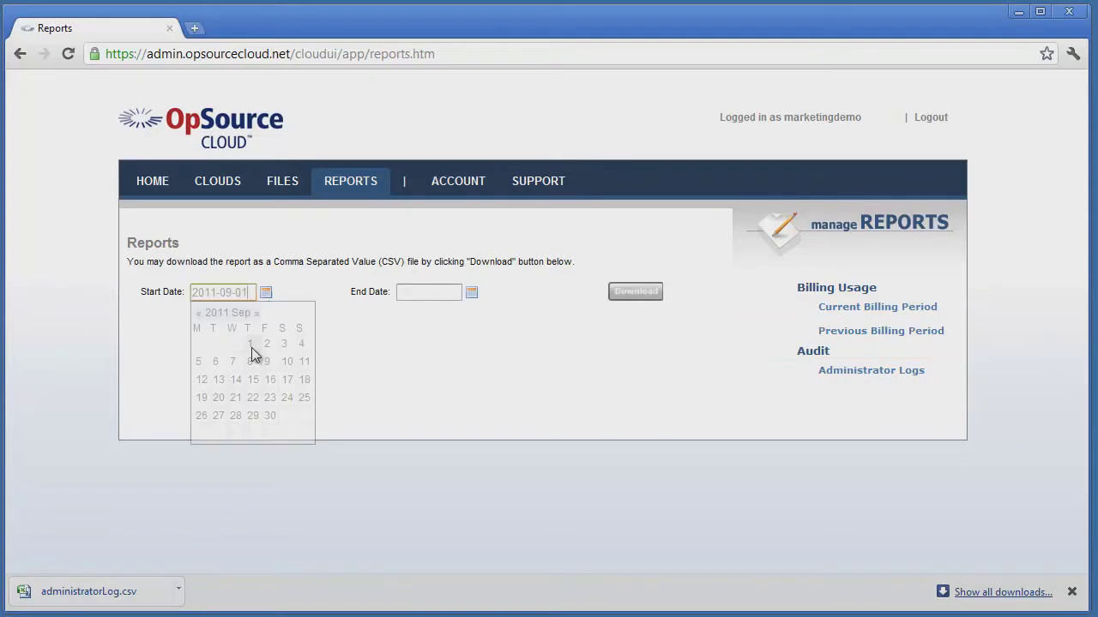
left_click(471, 295)
left_click(507, 345)
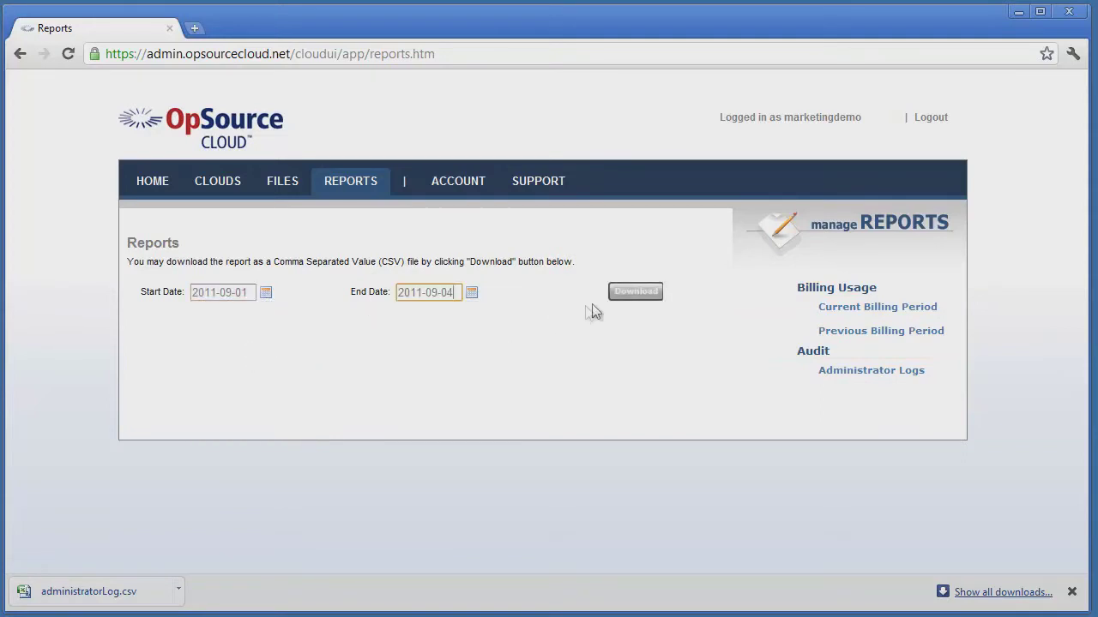
left_click(633, 295)
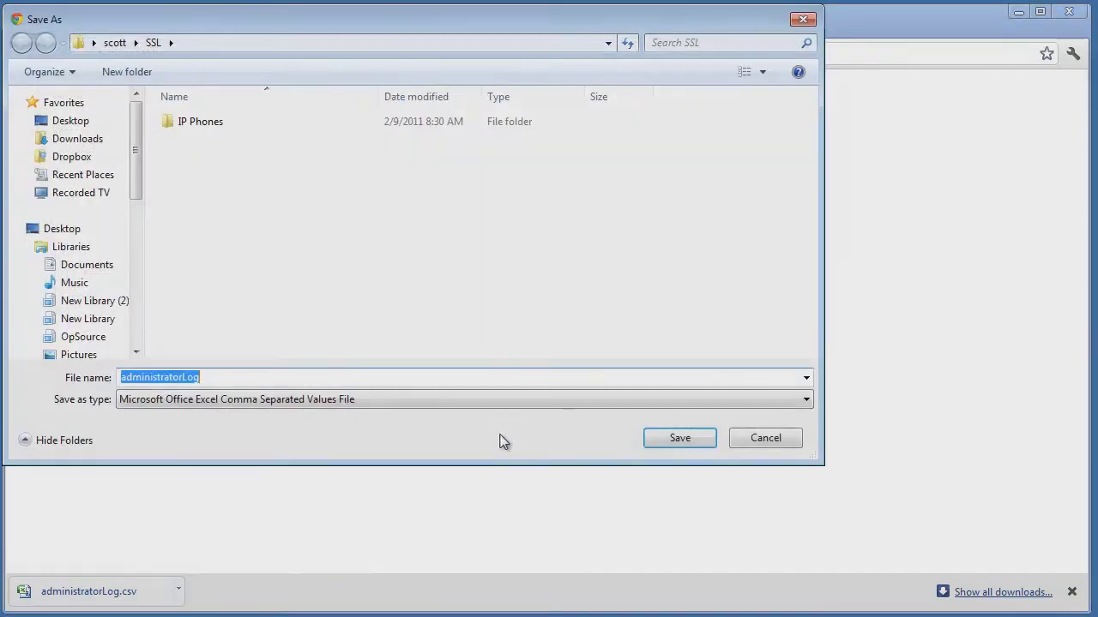
left_click(677, 439)
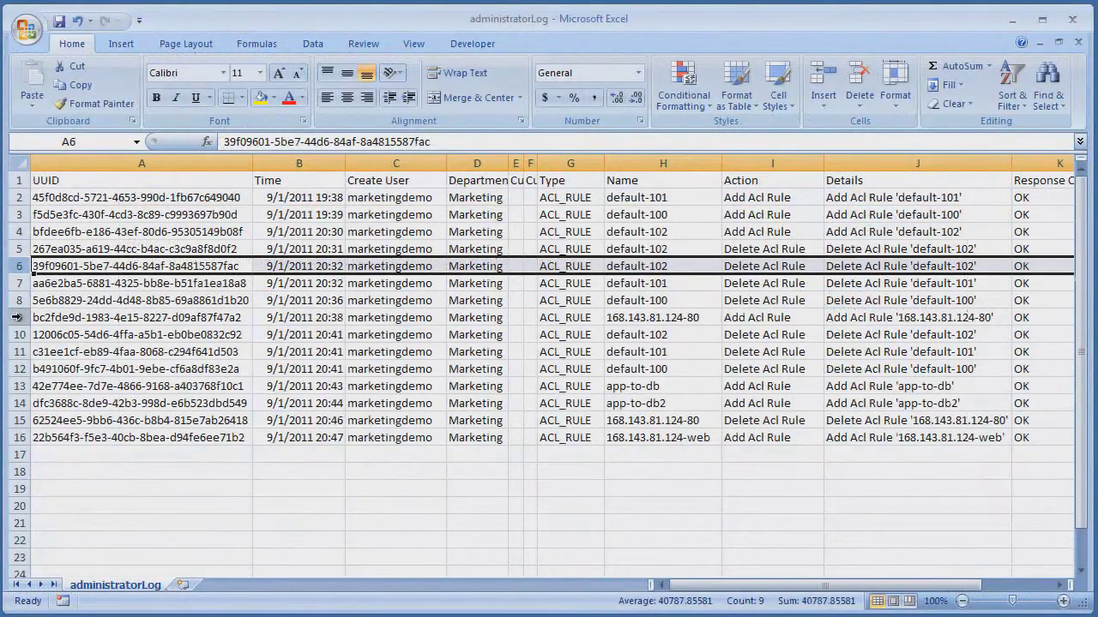
Inspect the log entries in rows 9 and 10 of administratorLog.csv
left_click(17, 317)
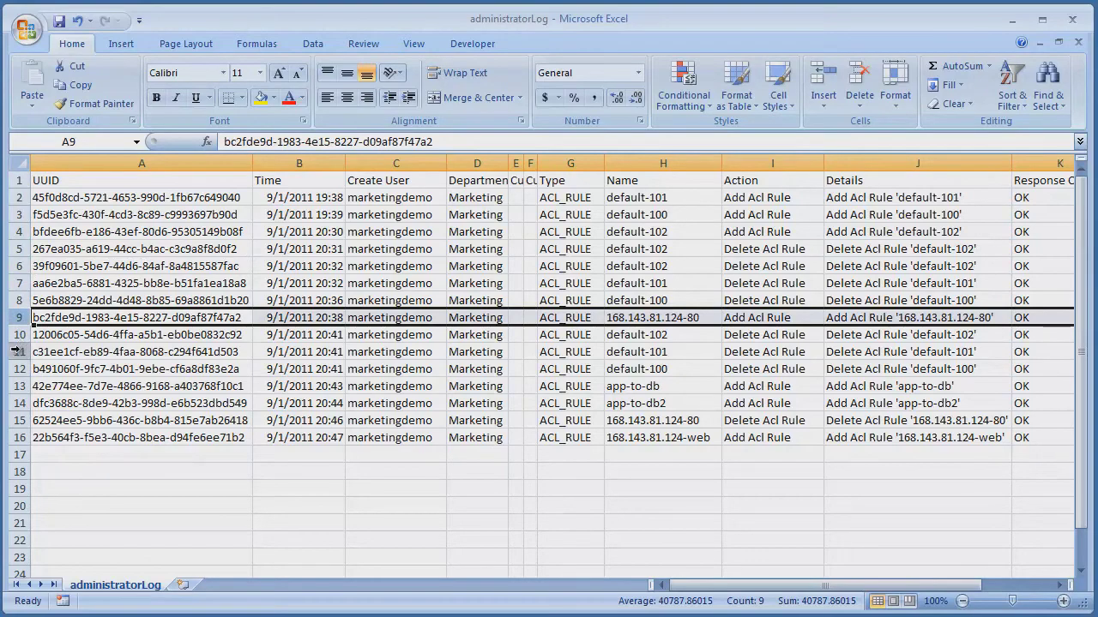
left_click(16, 336)
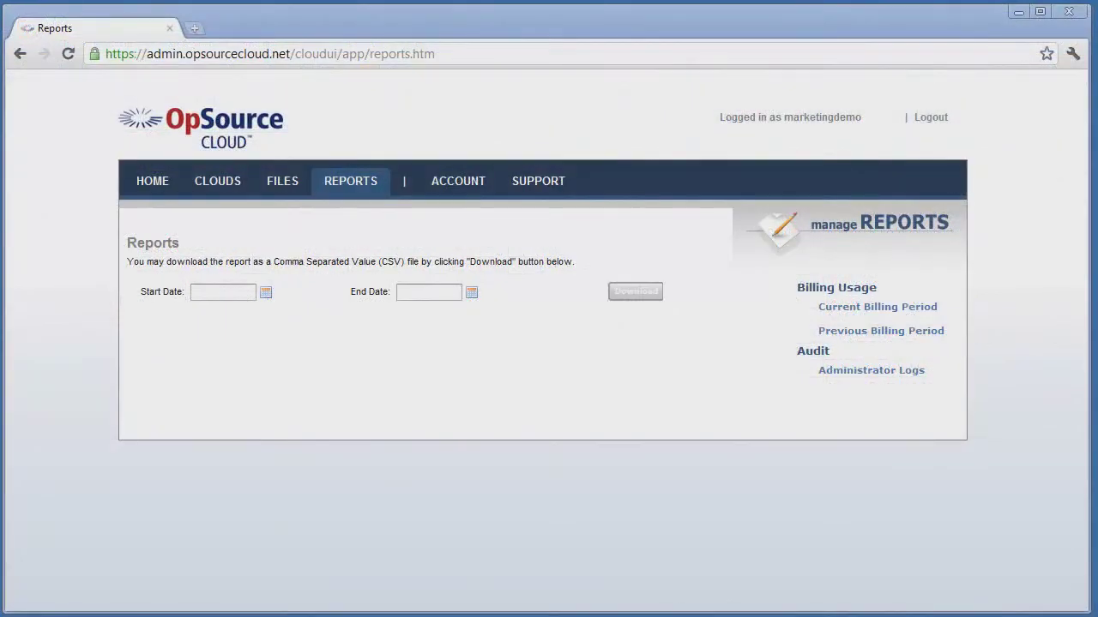
Preview and cancel the account update forms, then expand Marketing User in the Cloud Users list
left_click(485, 186)
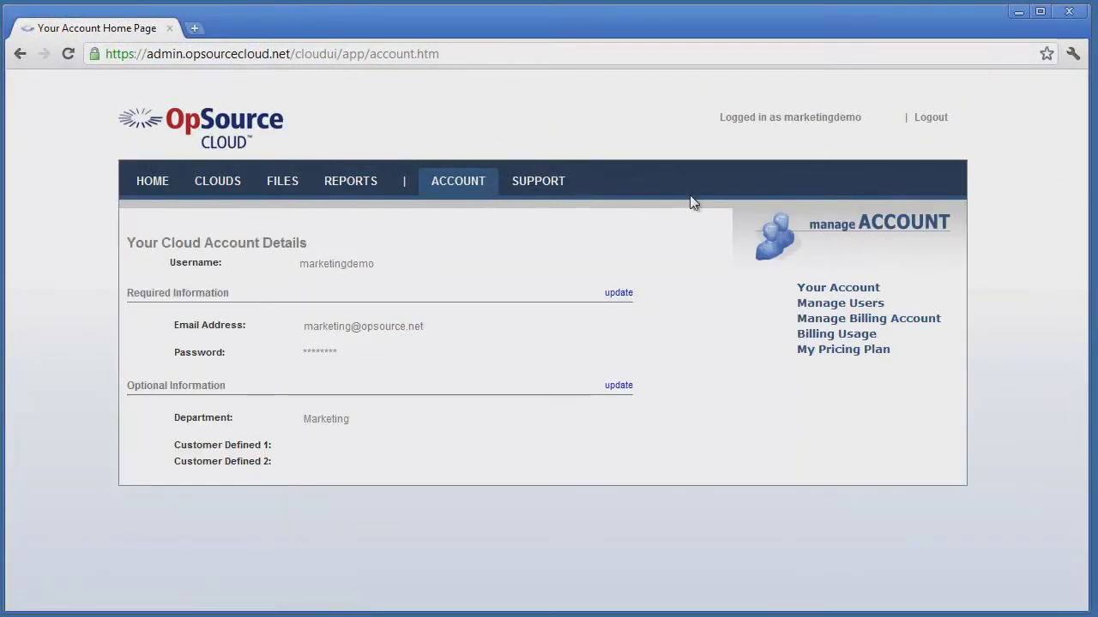
left_click(619, 294)
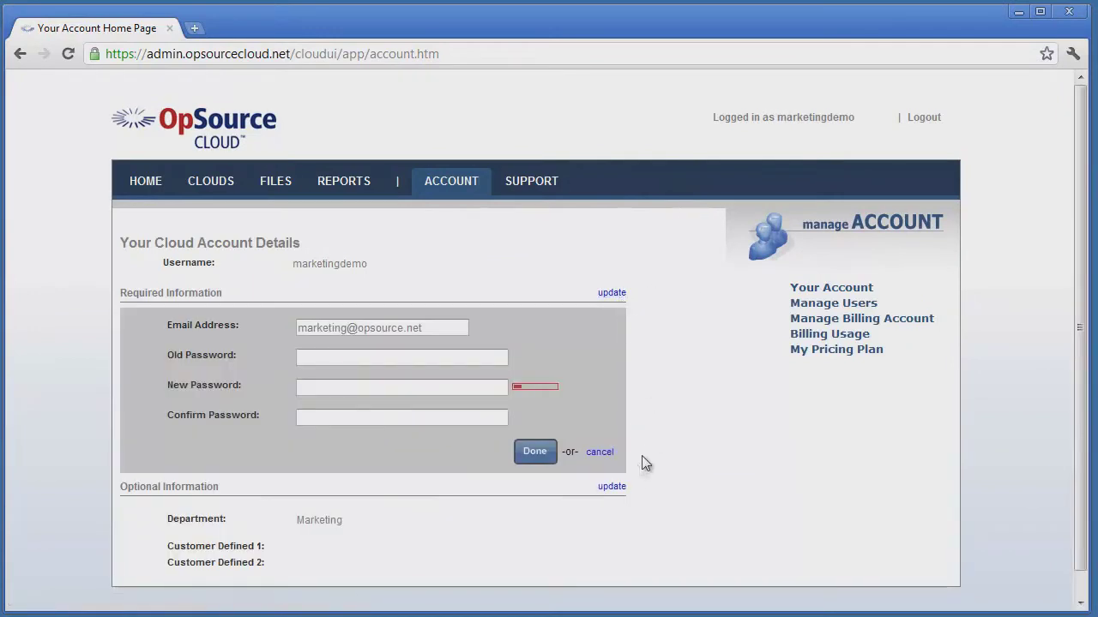
left_click(613, 487)
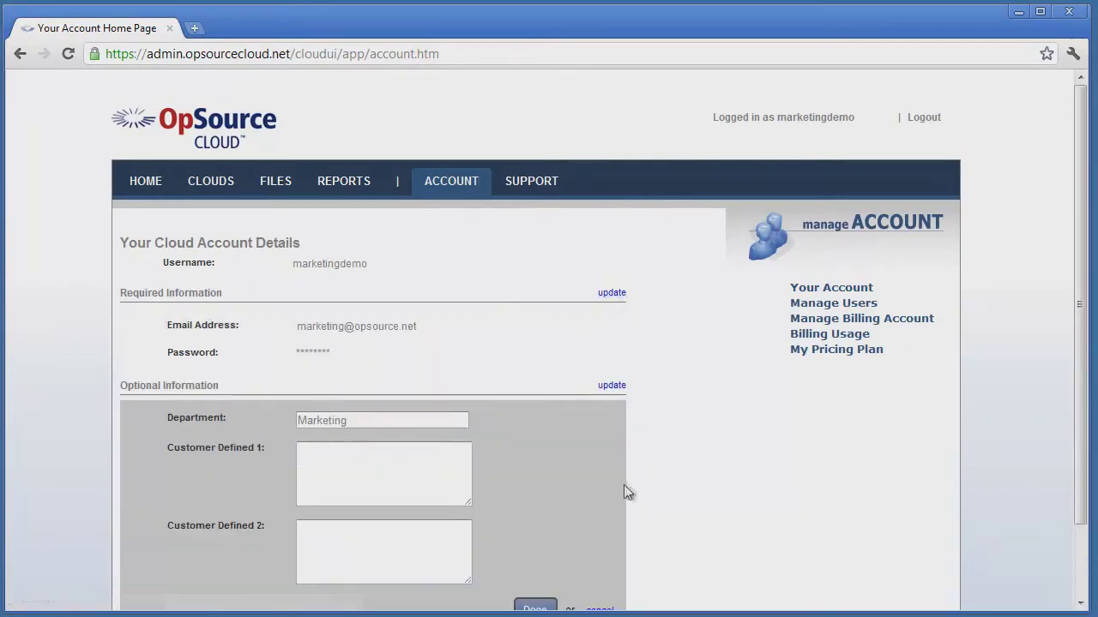
scroll(635, 485, "down", 1)
left_click(613, 522)
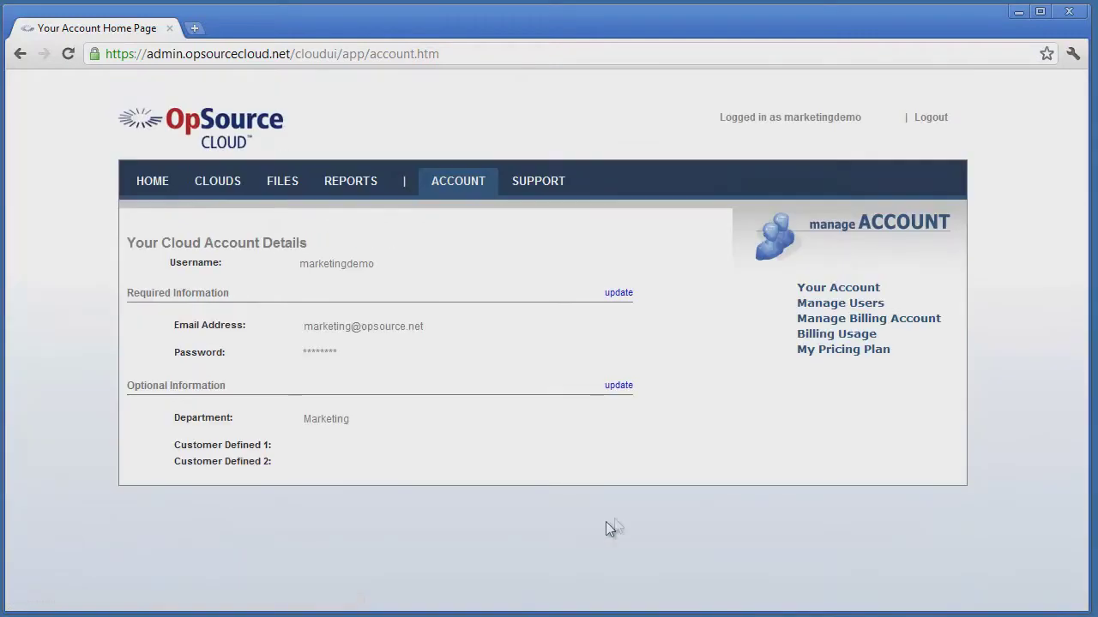
left_click(871, 309)
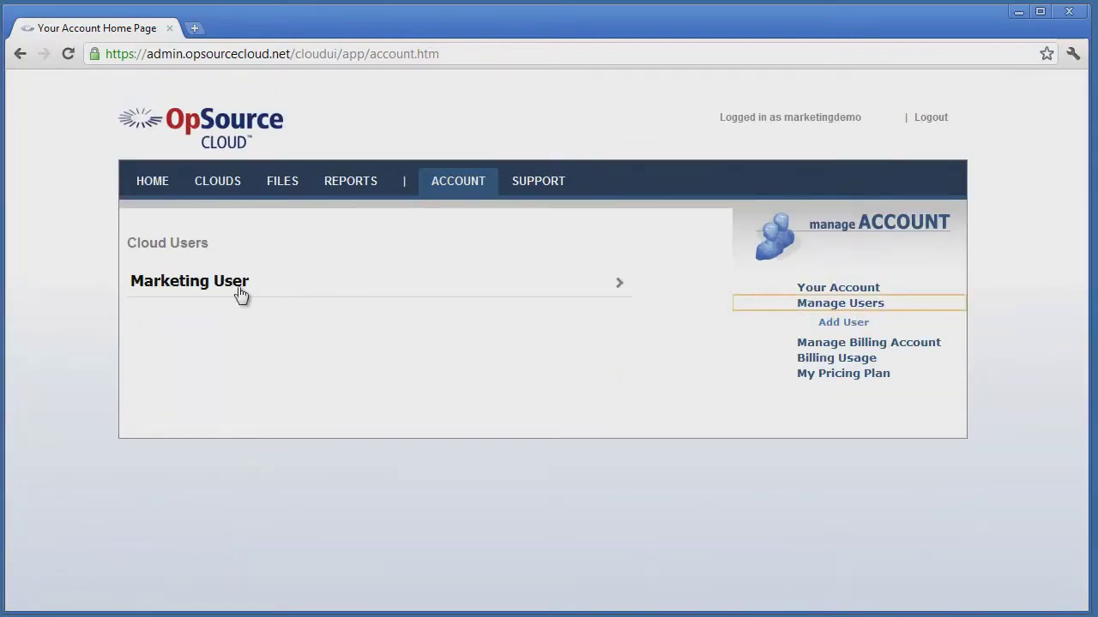
left_click(226, 289)
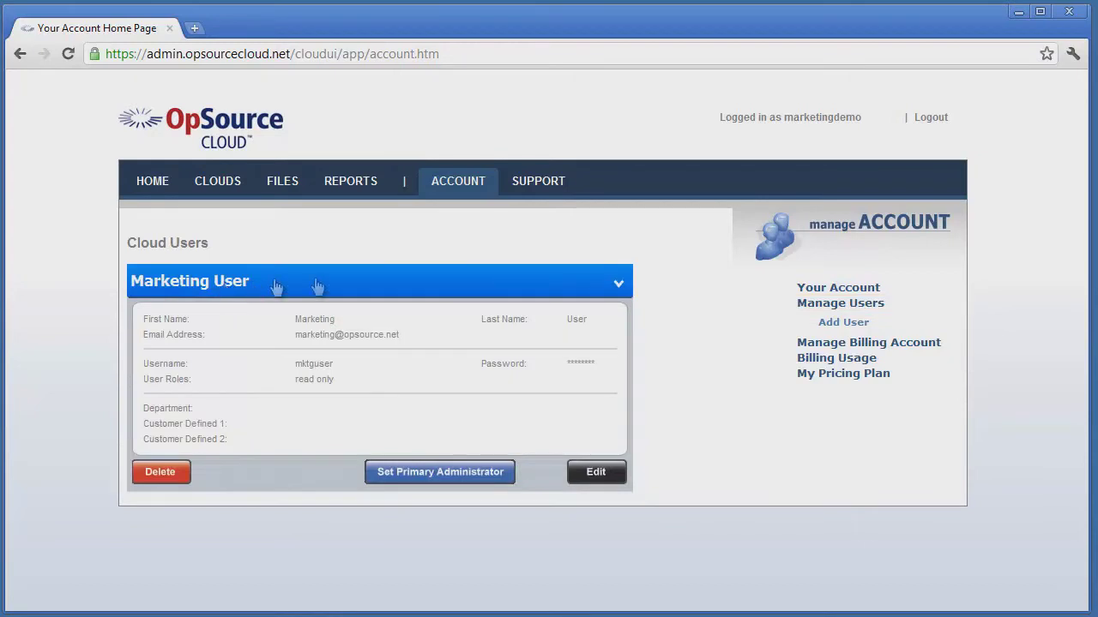
Start a new cloud user and enter the username, first name, last name and e-mail address
left_click(846, 324)
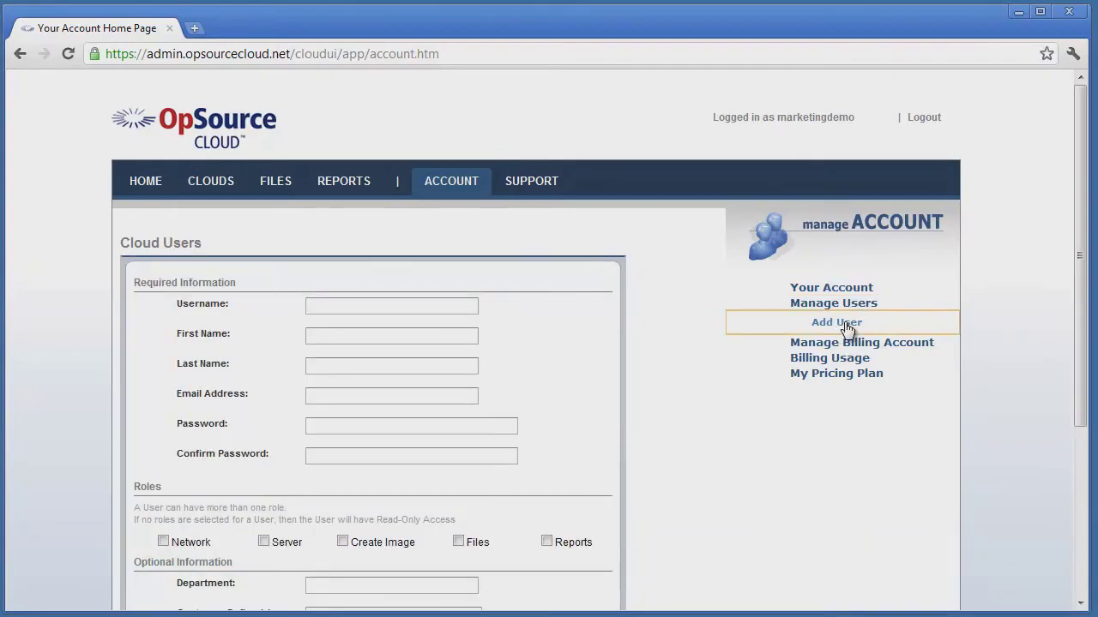
left_click(428, 307)
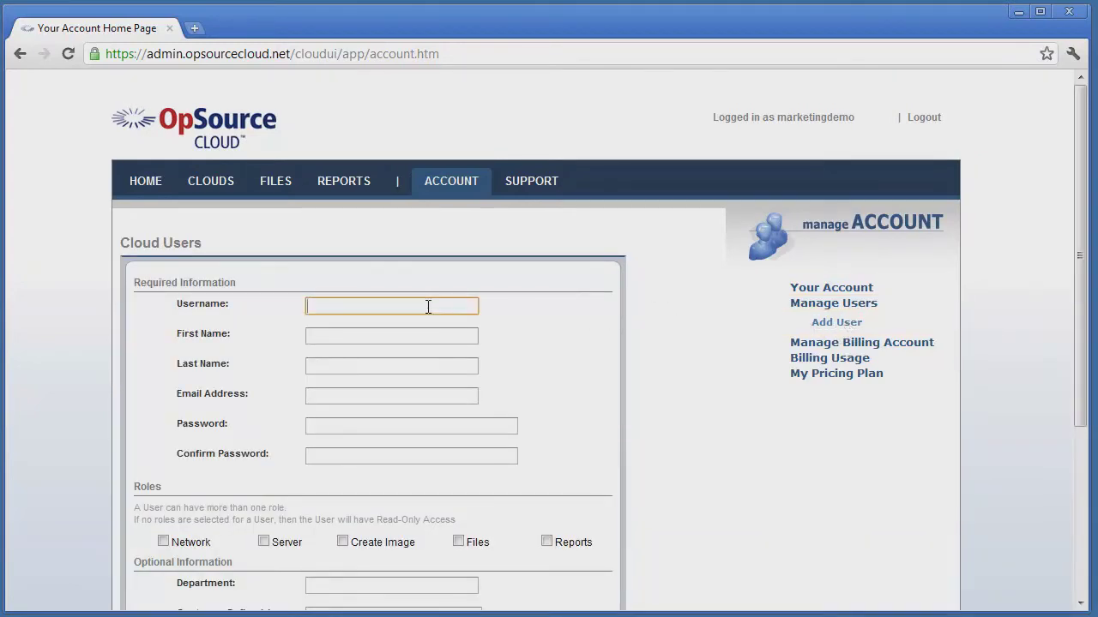
type("newuser")
key("Tab")
type("New")
key("Tab")
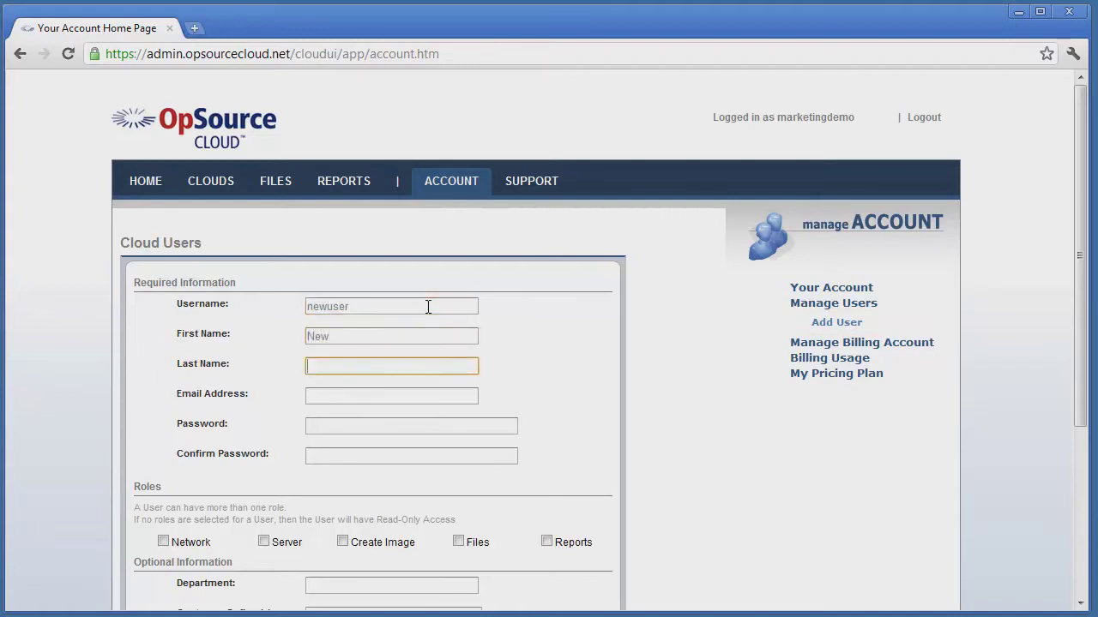
type("User")
key("Tab")
Enter the new user's password and retype it in Confirm Password
key("Tab")
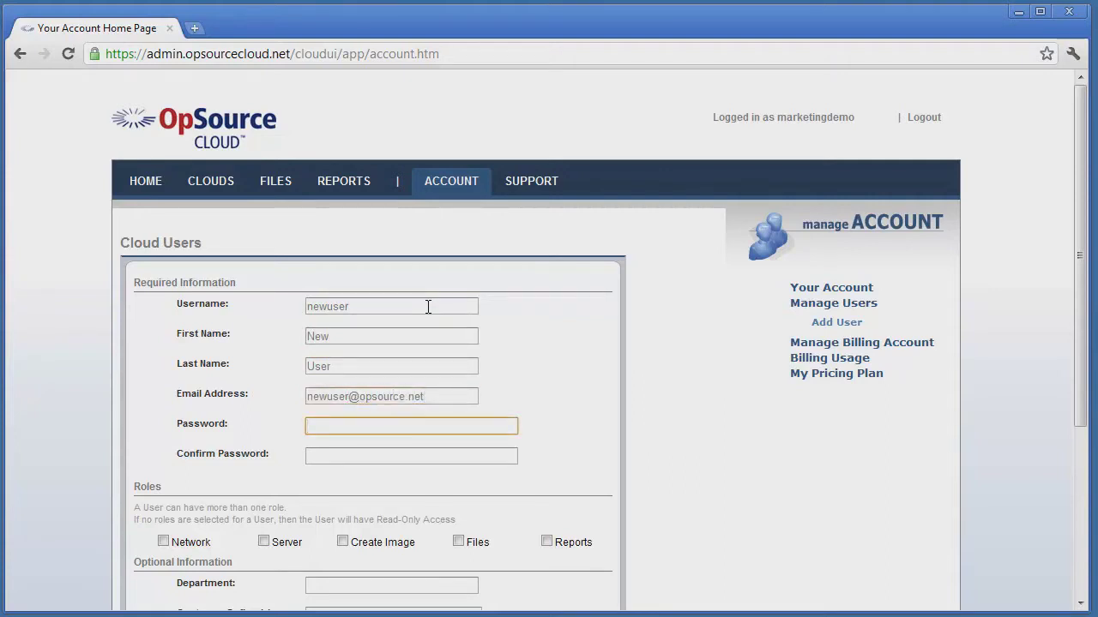
type("•••••")
key("Tab")
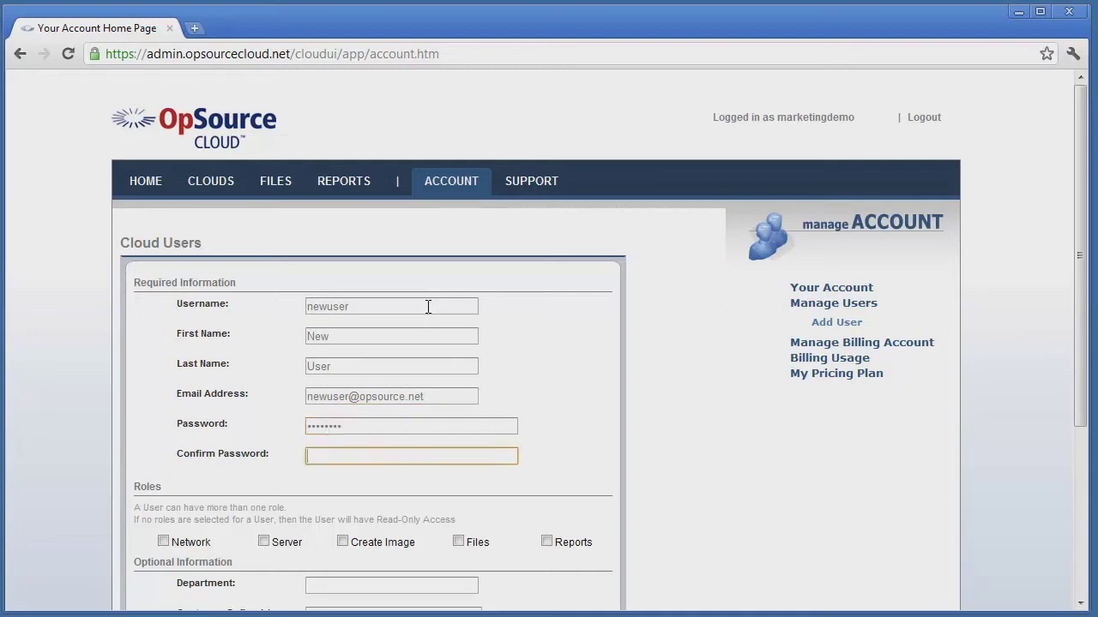
type("••••••••")
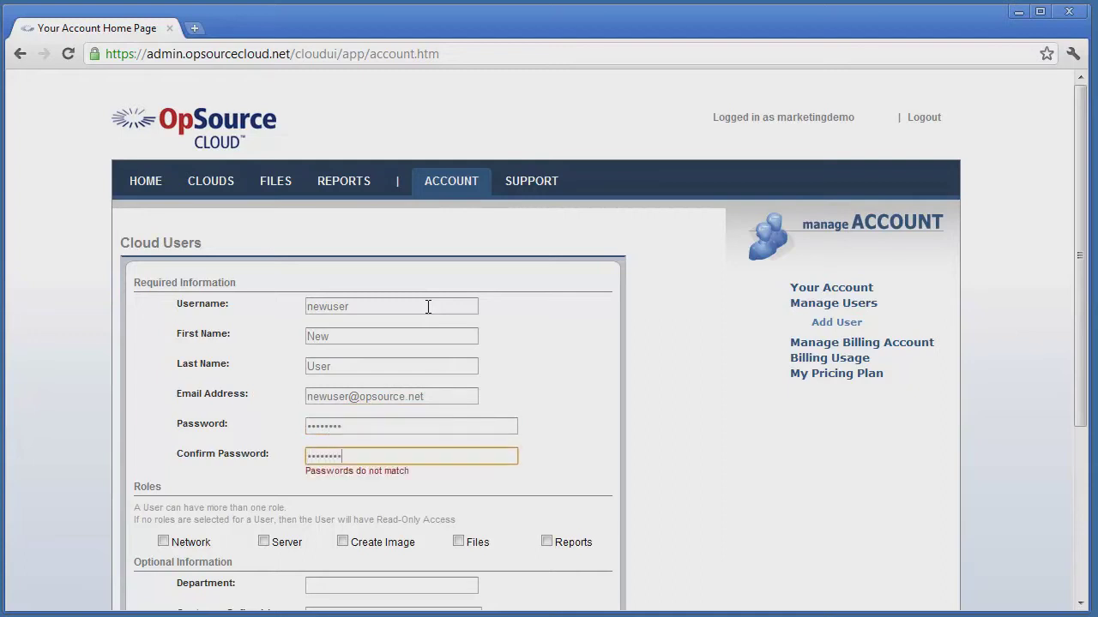
left_click(419, 494)
Leave only the Reports role ticked, clearing Network, Server, Create Image and Files
scroll(396, 488, "down", 2)
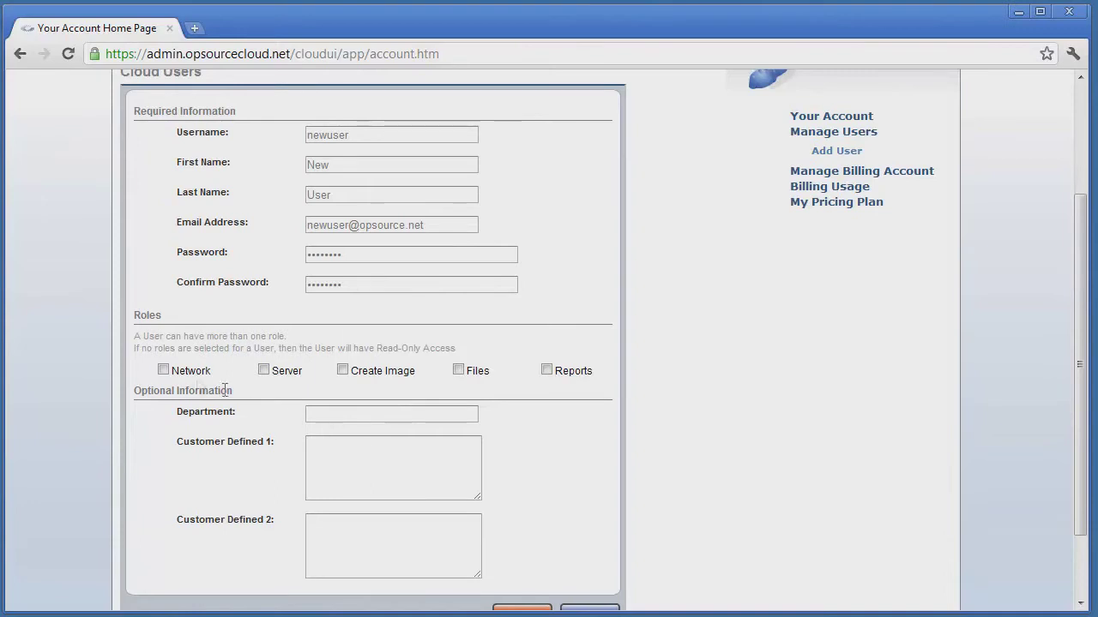
left_click(163, 370)
left_click(263, 371)
left_click(547, 374)
left_click(264, 370)
left_click(457, 370)
left_click(344, 371)
left_click(163, 370)
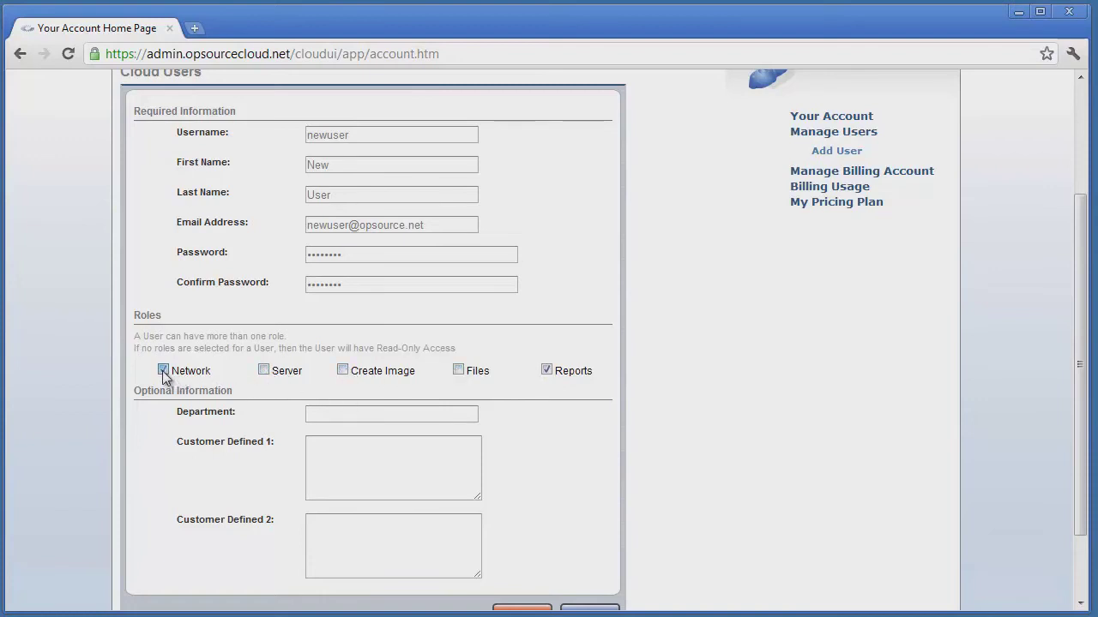
left_click(264, 371)
left_click(343, 370)
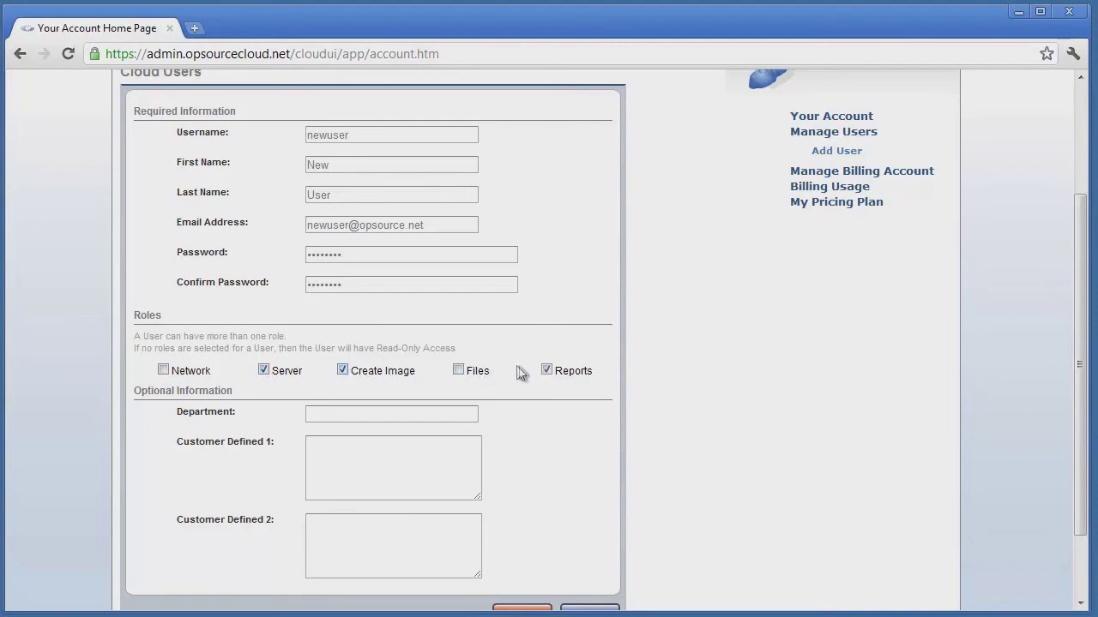
left_click(546, 370)
left_click(547, 370)
left_click(343, 371)
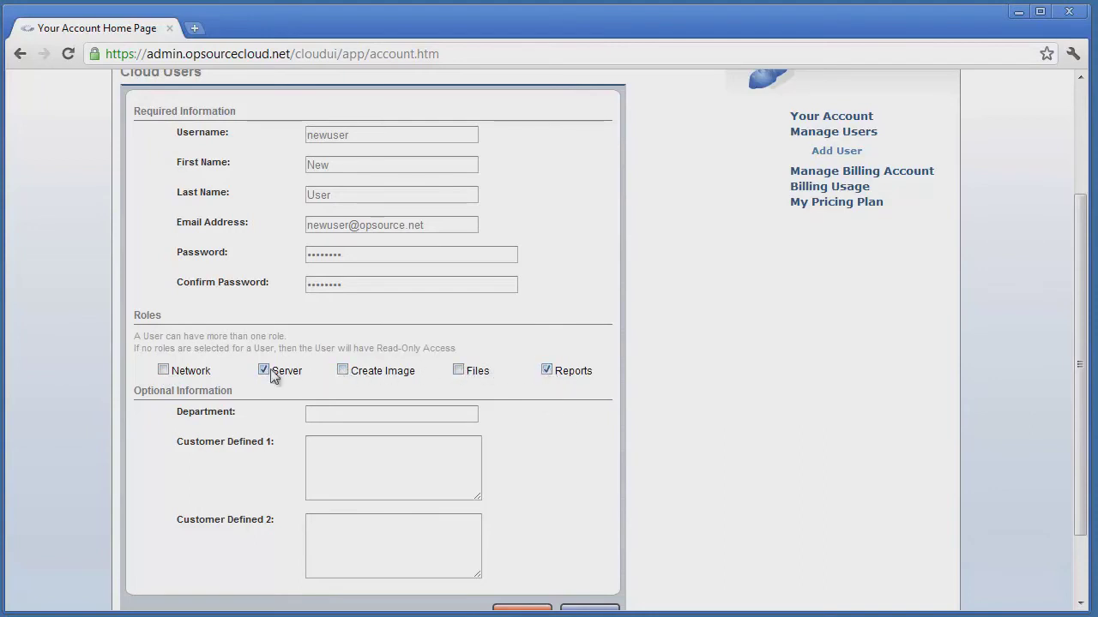
left_click(264, 370)
Enter department Finance and custom fields 'field 1' and 'field 2', then save the user
left_click(346, 419)
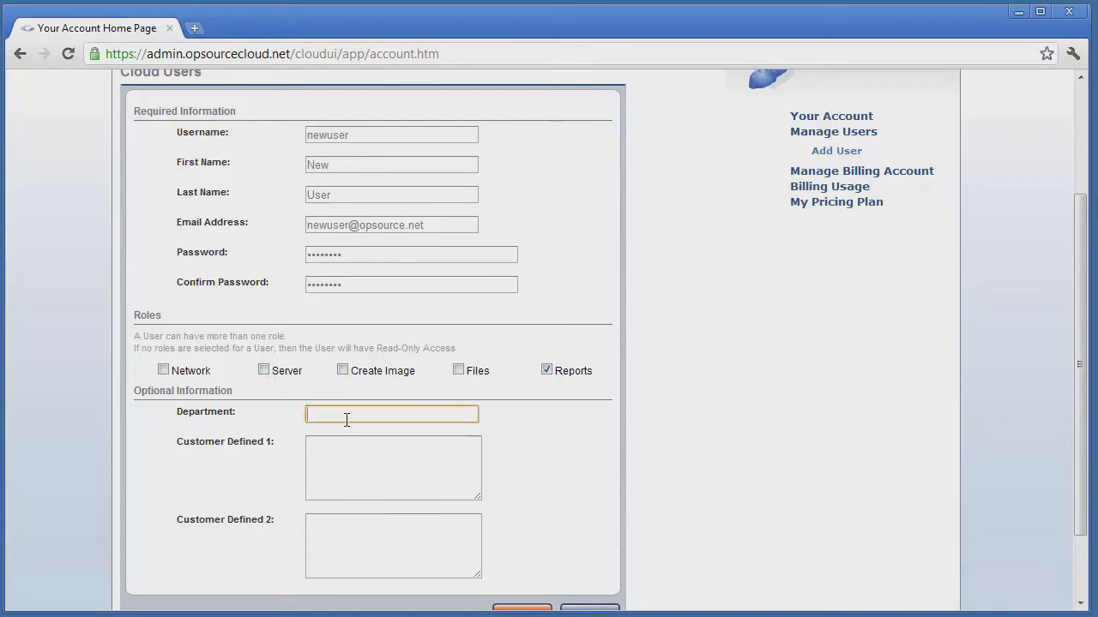
type("Finance")
key("Tab")
type("field")
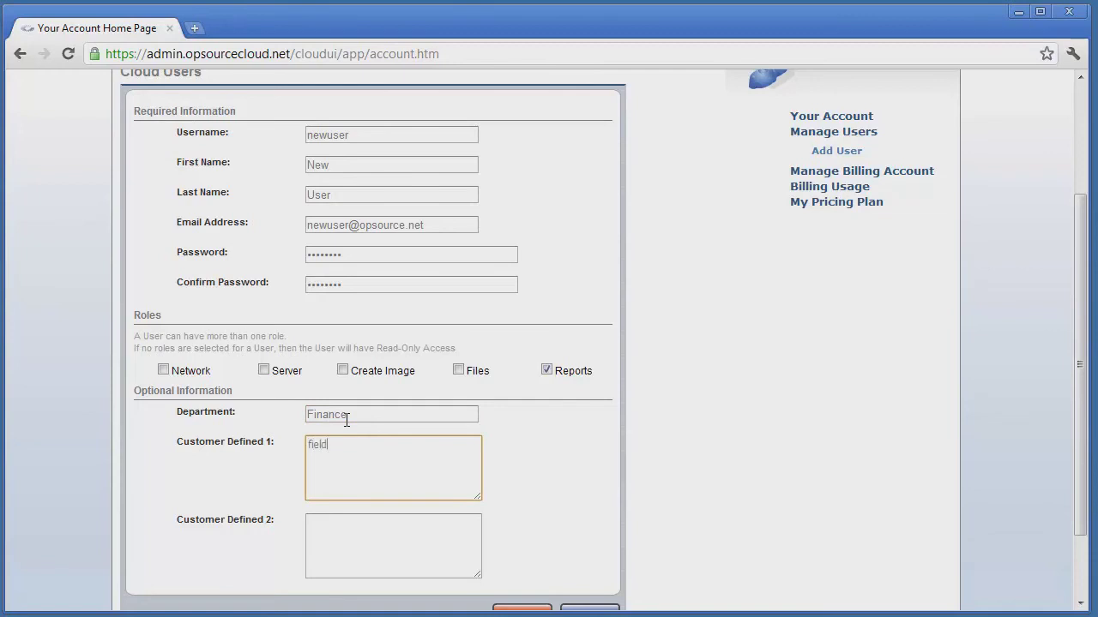
key("Tab")
type("field")
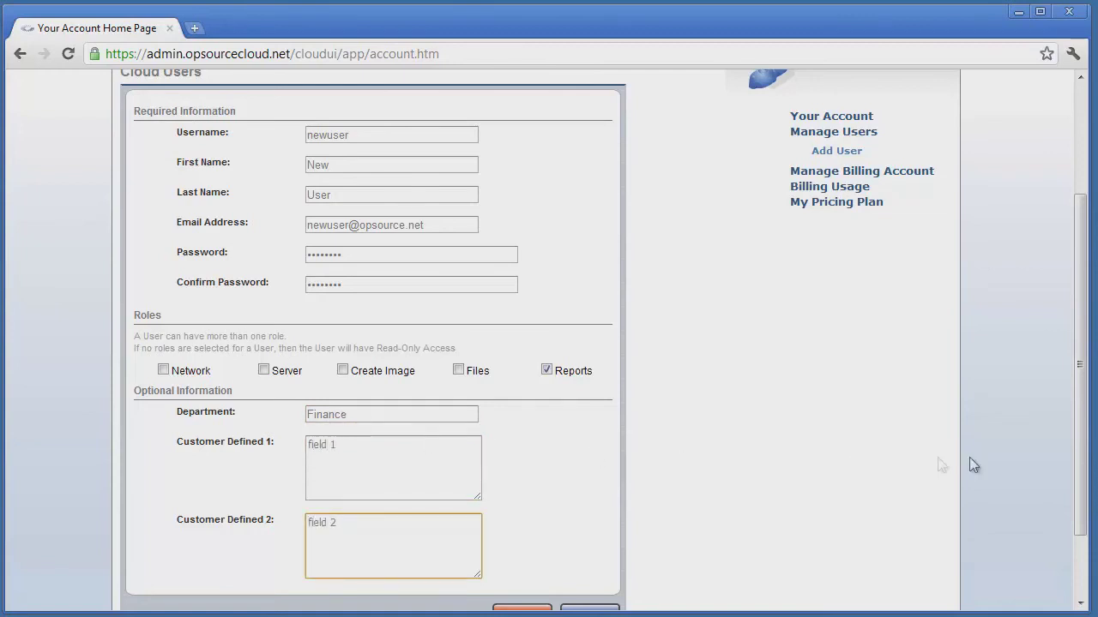
left_click_drag(1085, 471, 1083, 487)
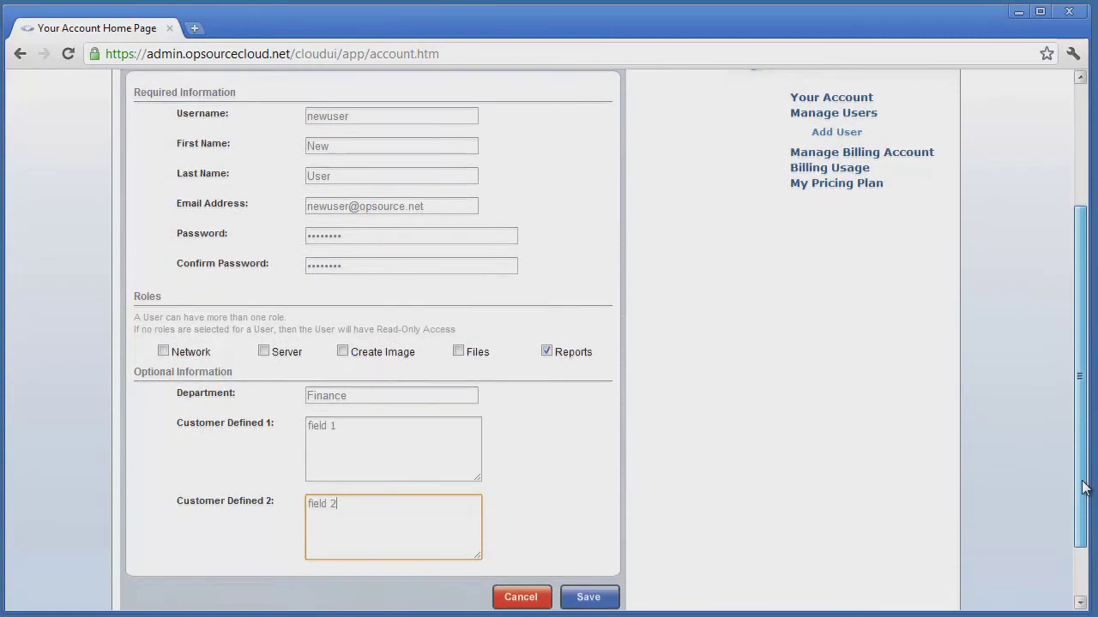
left_click(610, 599)
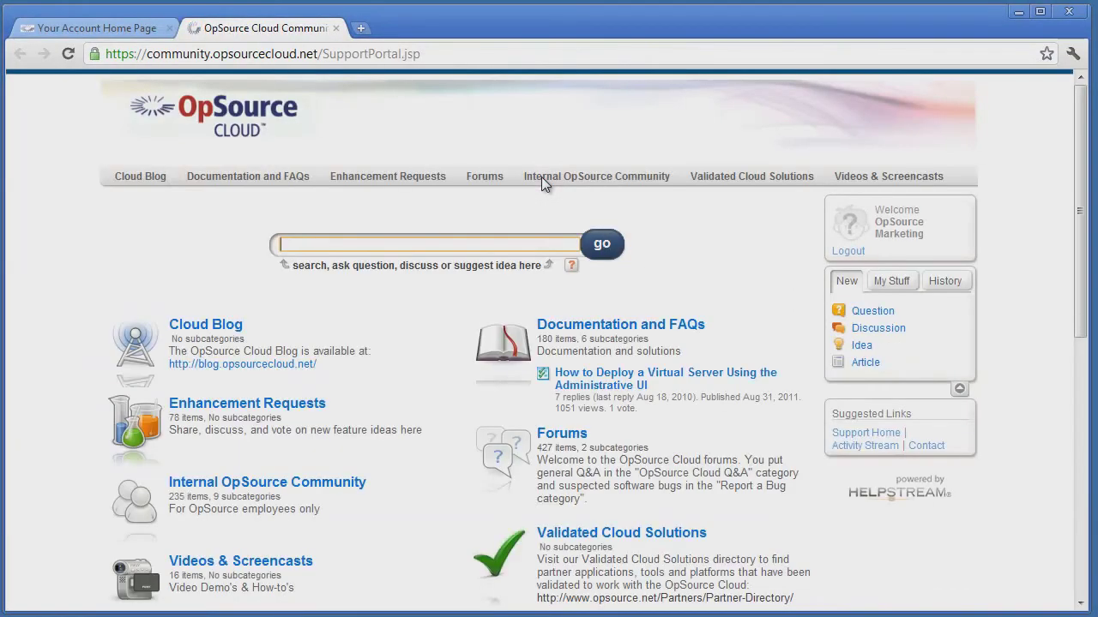
Scroll the support portal home page to view Documentation and FAQs, Forums and other categories
scroll(791, 284, "down", 1)
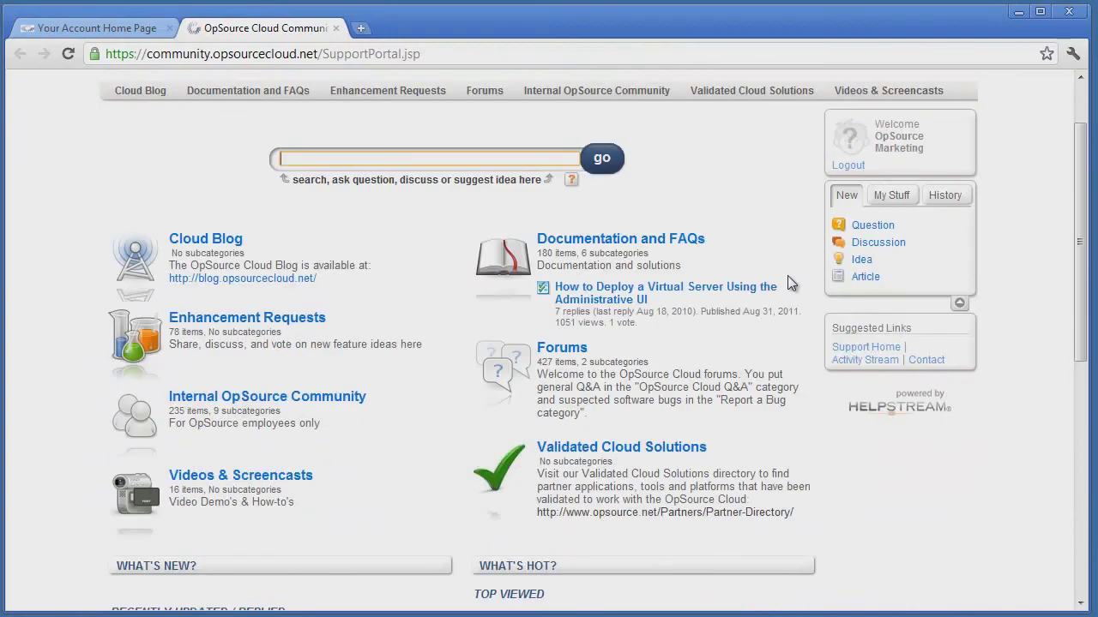
scroll(790, 284, "up", 1)
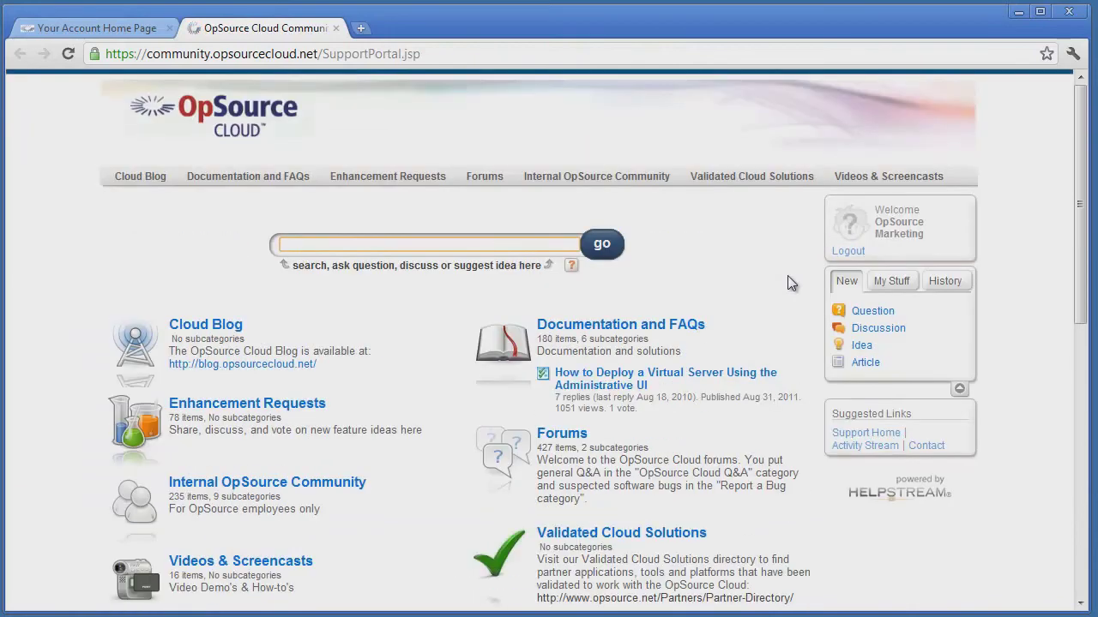
Browse Documentation and FAQs, look through the API category, then go back to the listing
left_click(632, 326)
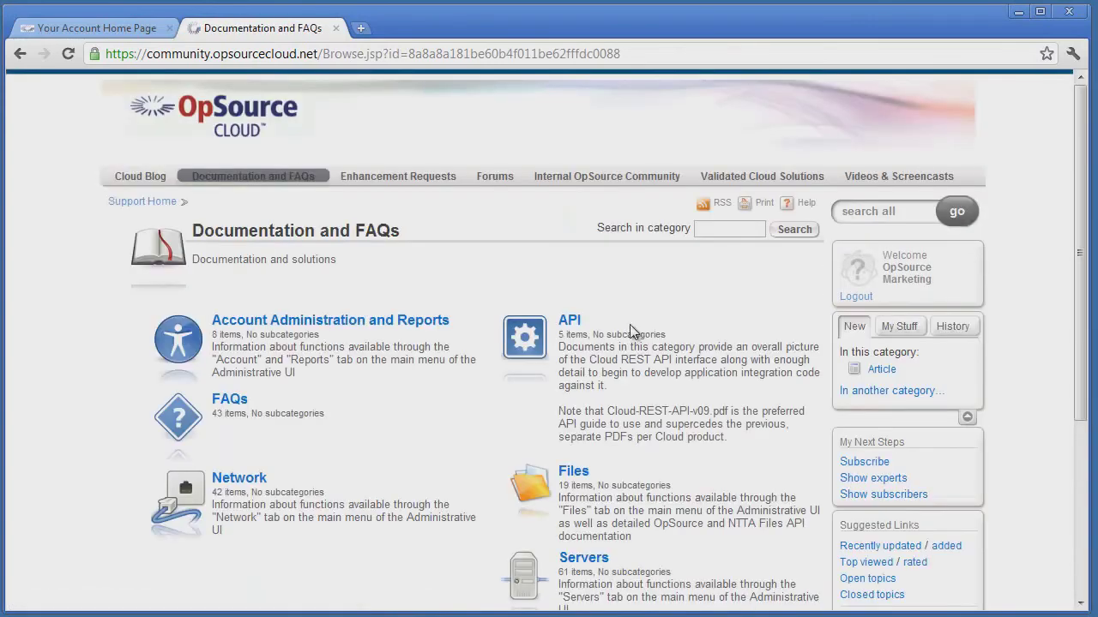
left_click(569, 325)
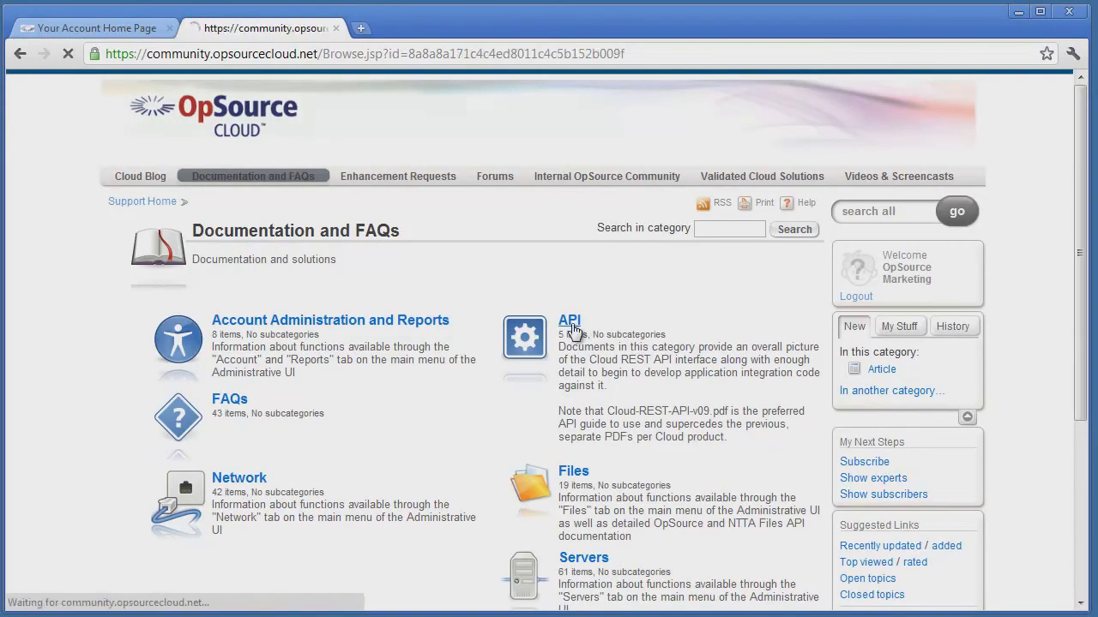
scroll(702, 331, "down", 2)
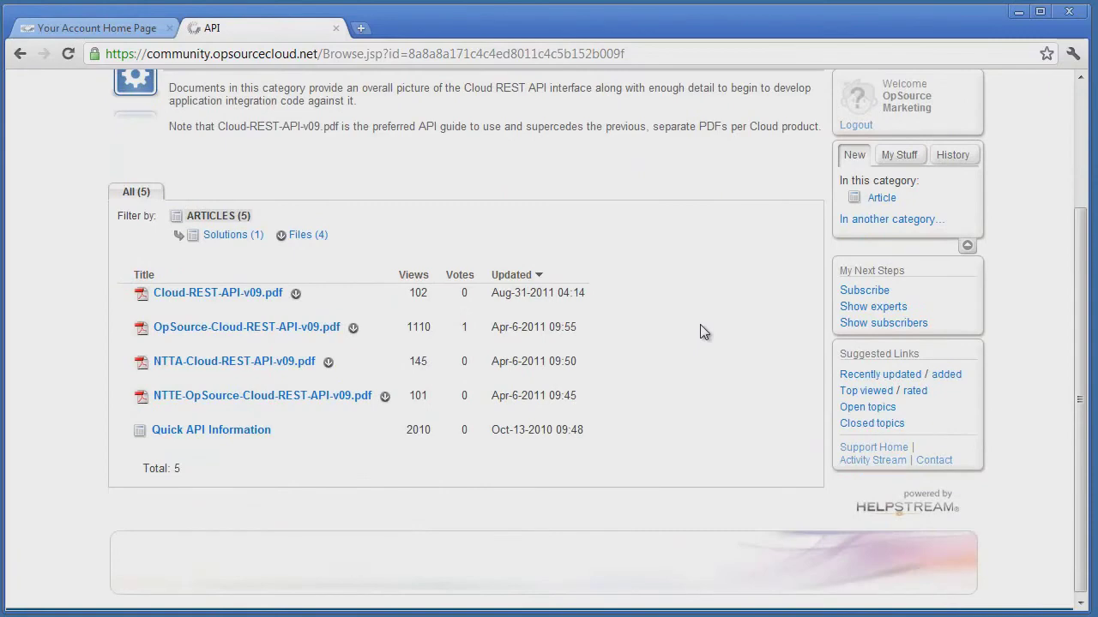
scroll(280, 137, "up", 2)
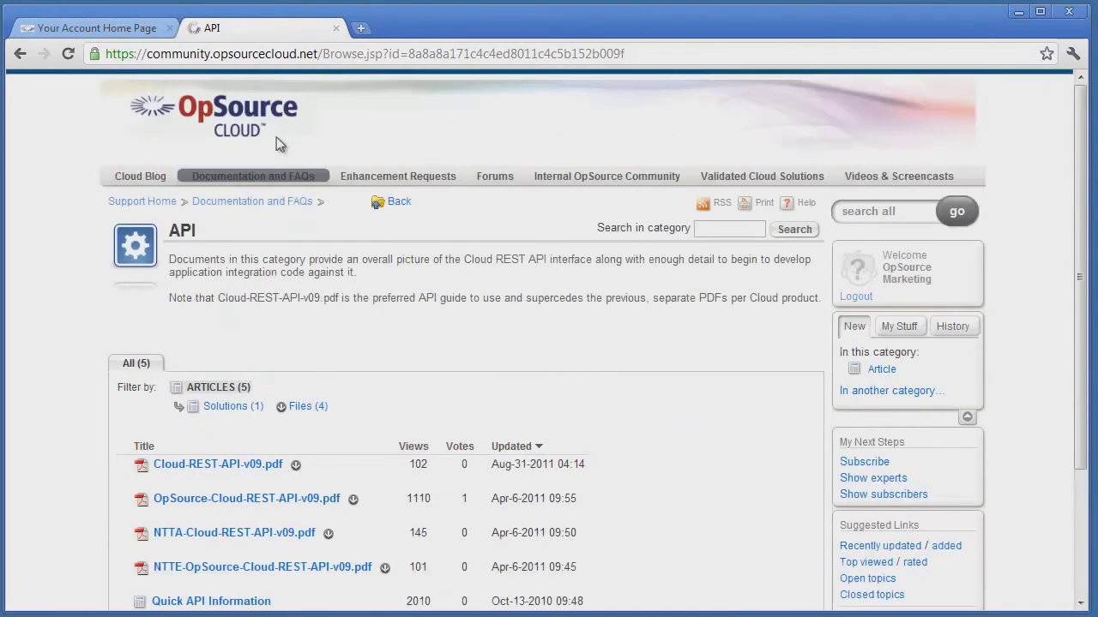
left_click(20, 54)
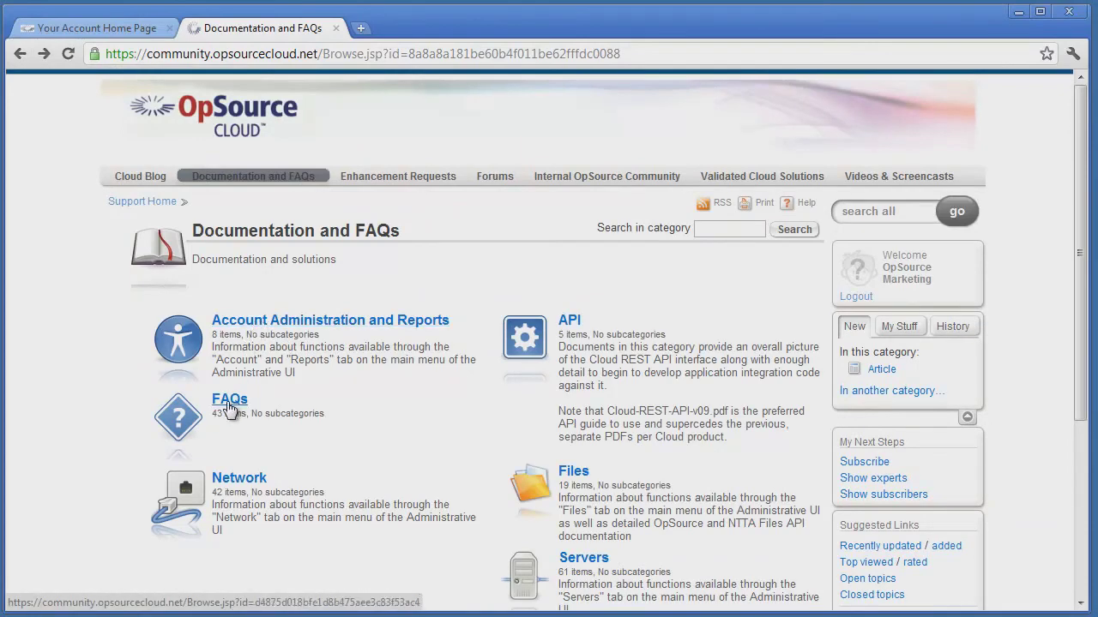
Open the FAQs category and read the 'What is a VIP?' article
left_click(229, 402)
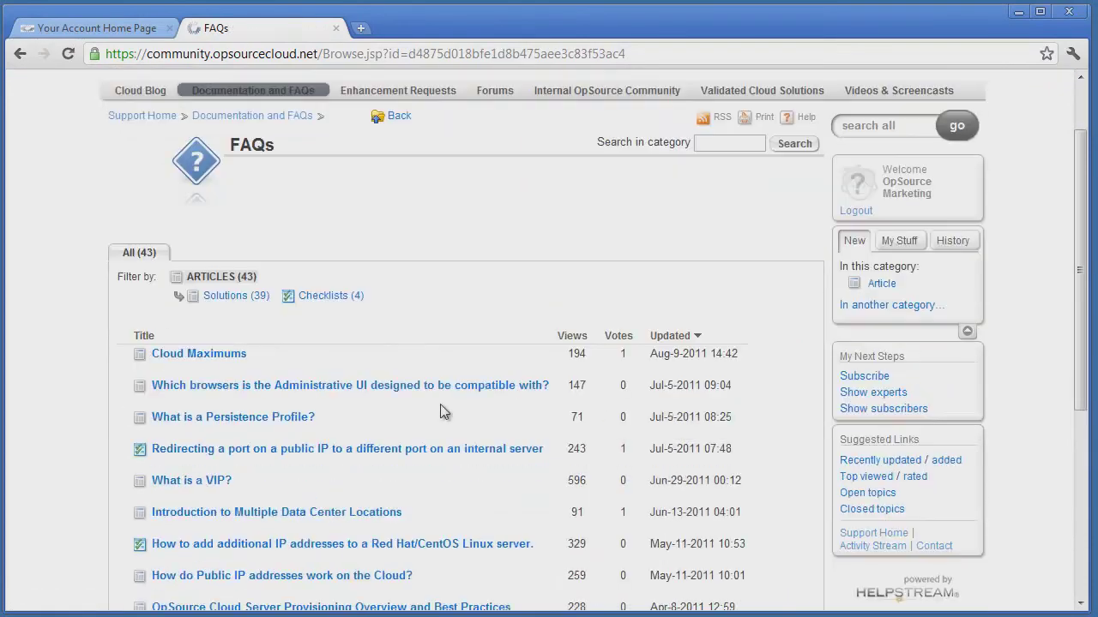
scroll(440, 404, "down", 2)
left_click(217, 400)
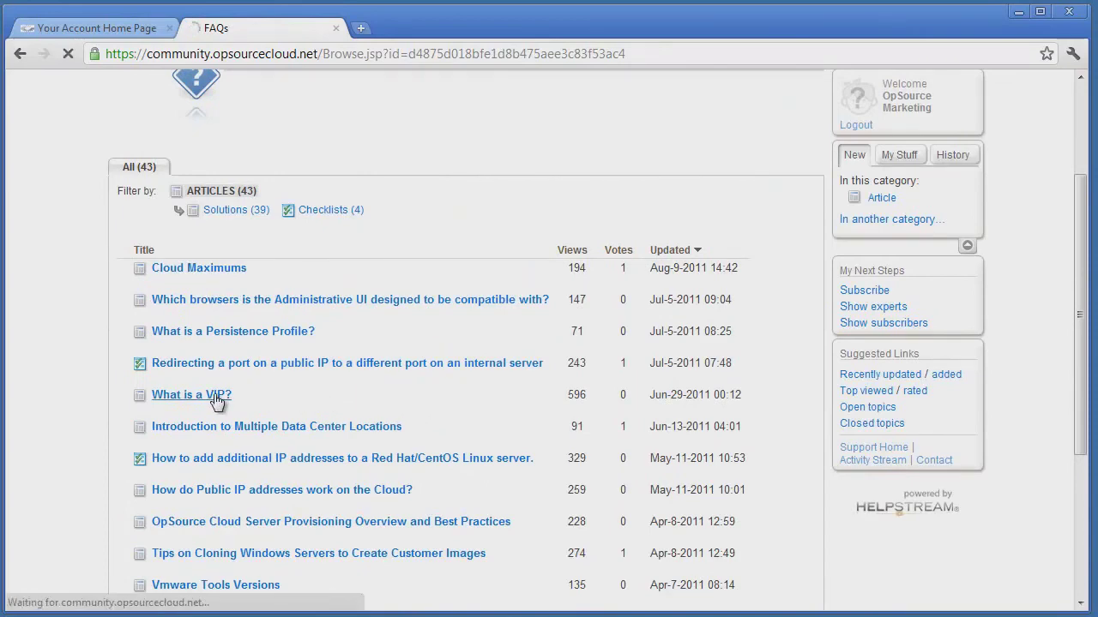
scroll(86, 382, "down", 2)
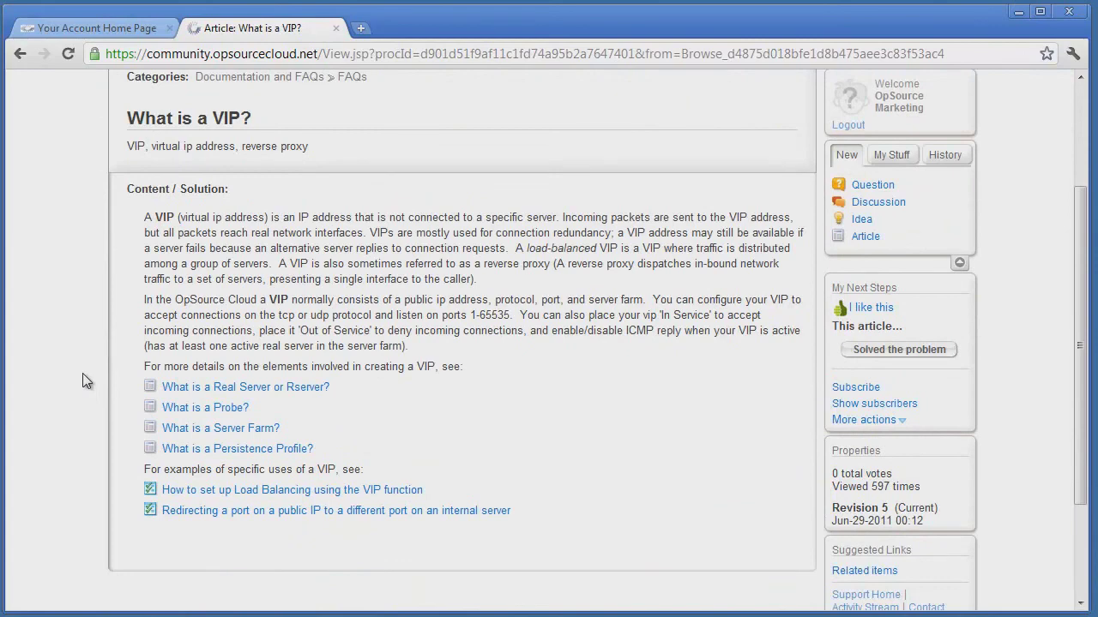
scroll(83, 375, "up", 2)
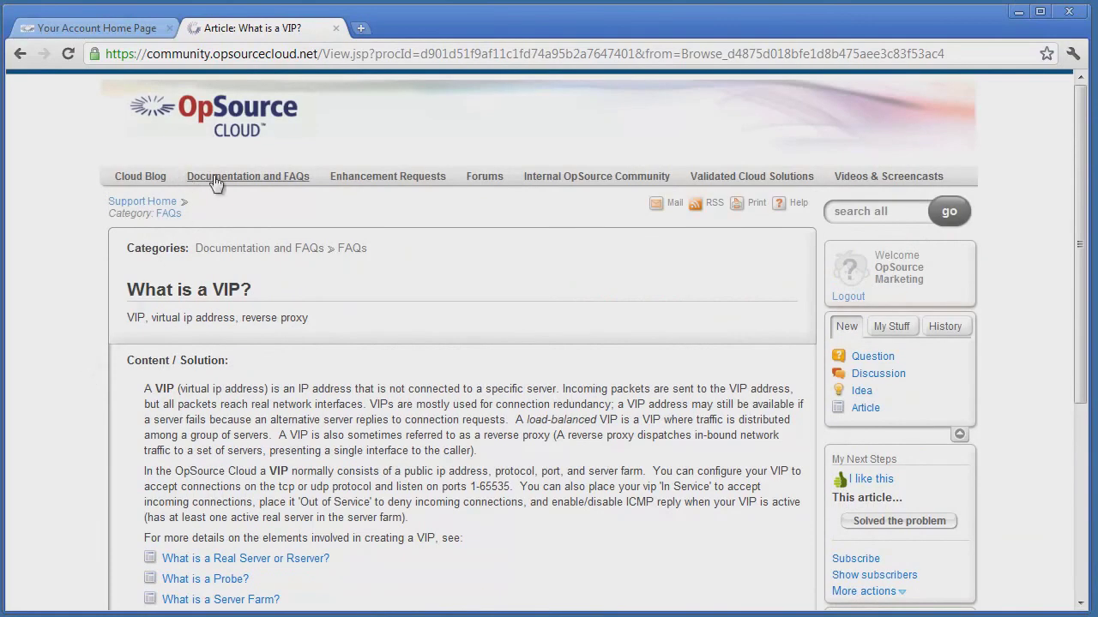